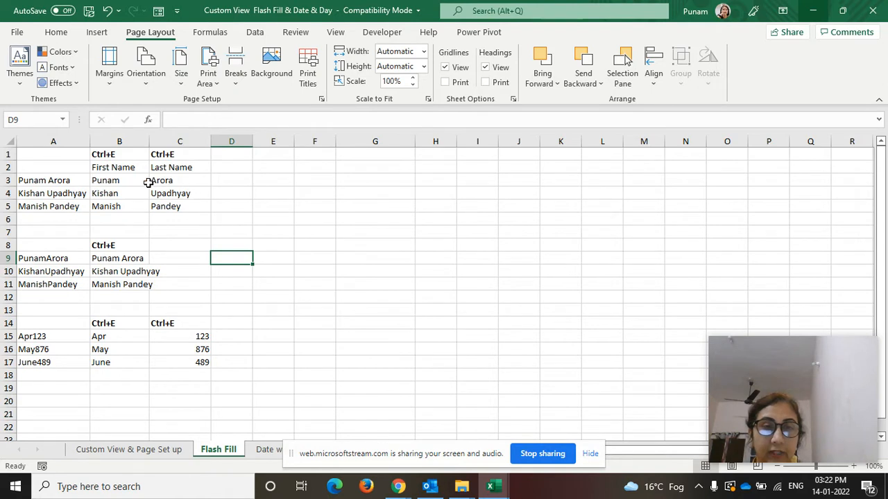
Enter a full name, first and last separated by a space, in F3 to start a new practice list
left_click(66, 182)
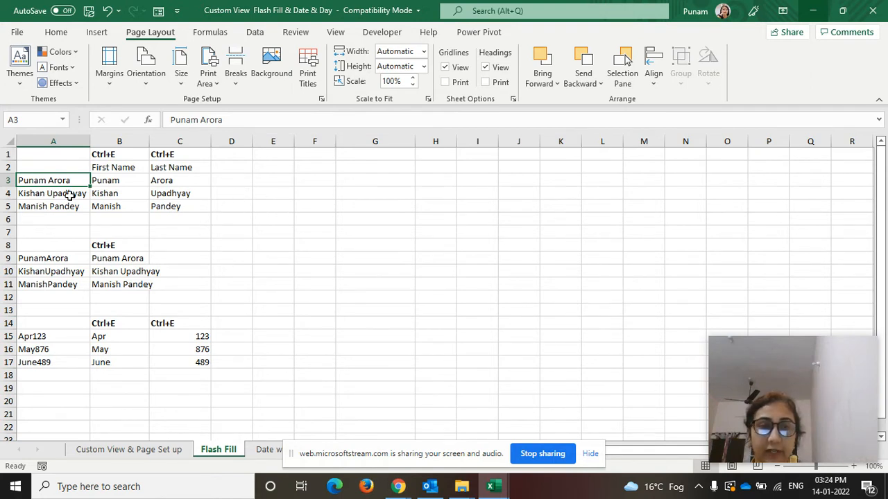
left_click(306, 181)
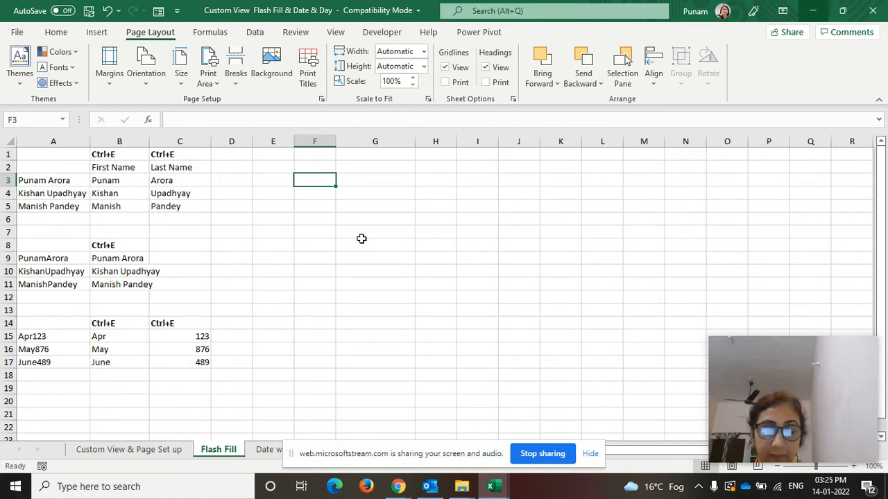
type("Puna")
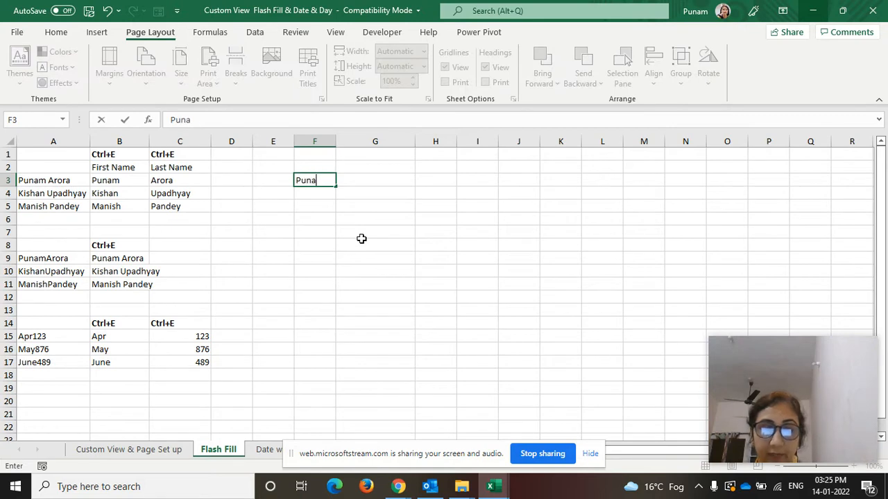
type("m Aror")
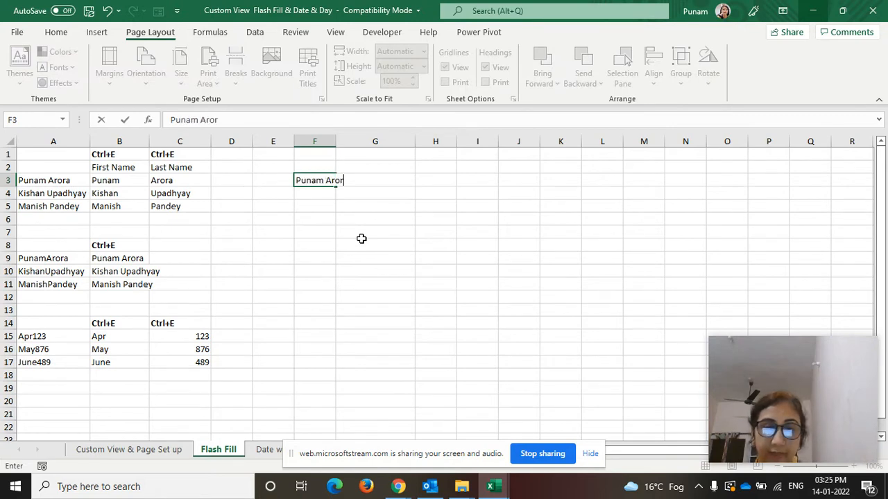
type("a")
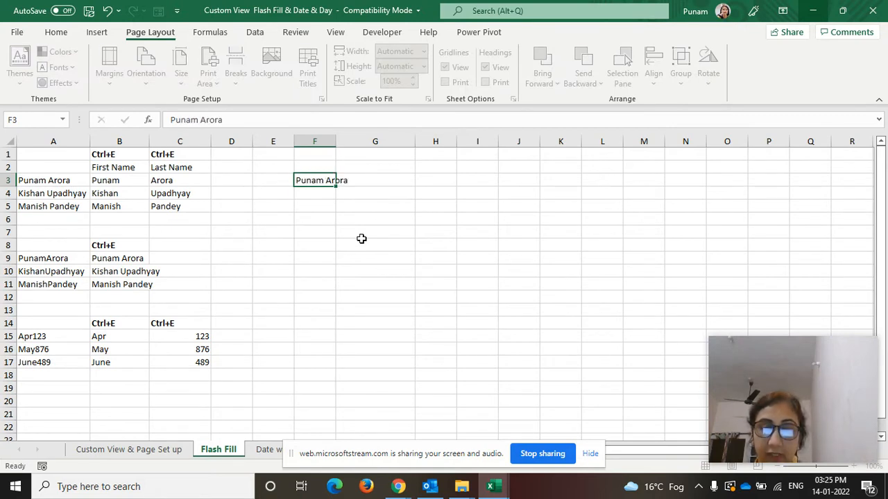
key("Return")
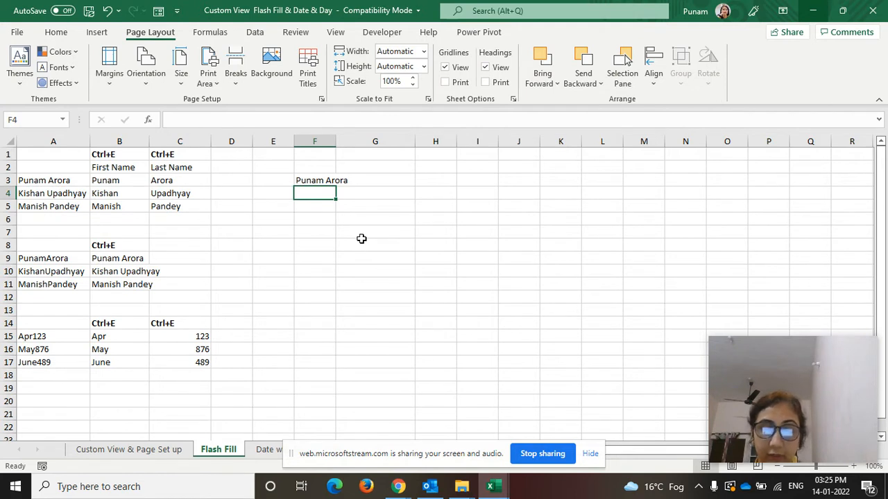
Add two more full names in F4 and F5, and widen column F to fit them
type("Ashi")
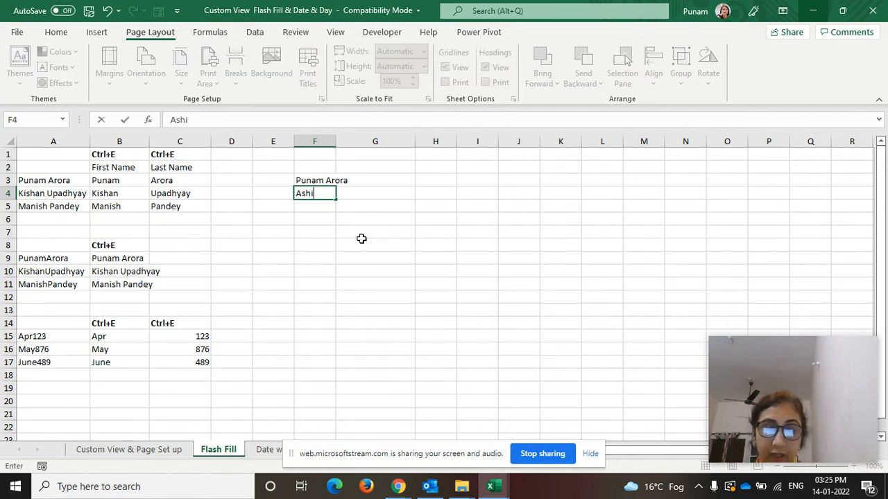
type("sh Bat")
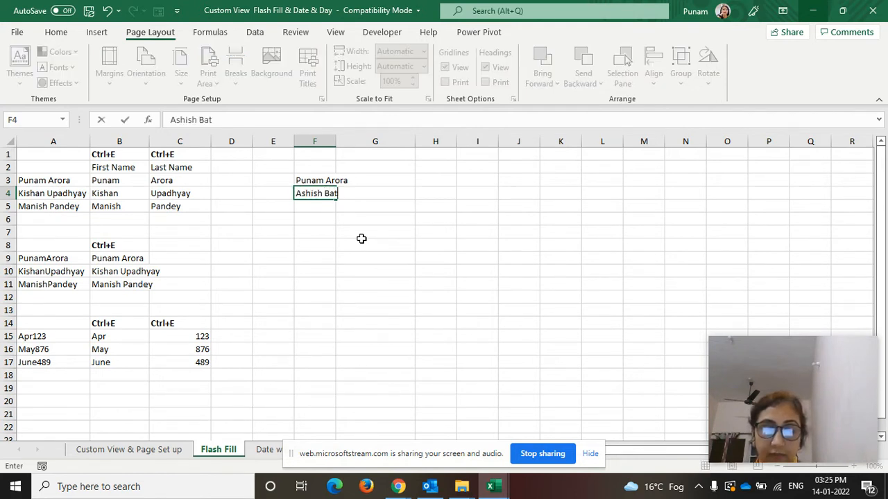
type("ra")
key("Return")
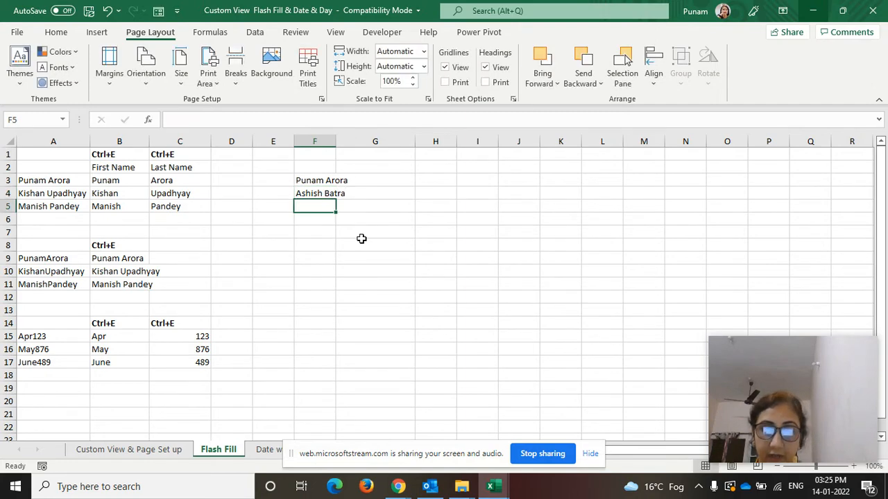
type("Am")
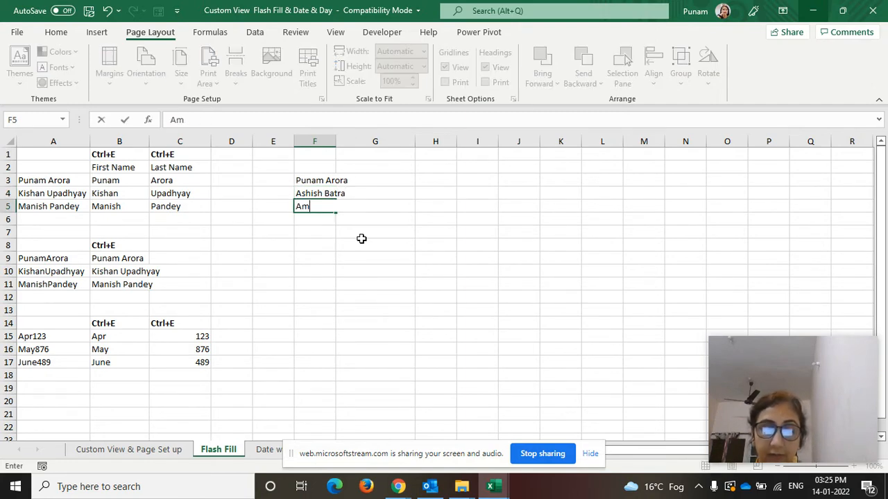
type("it Lamba")
key("Return")
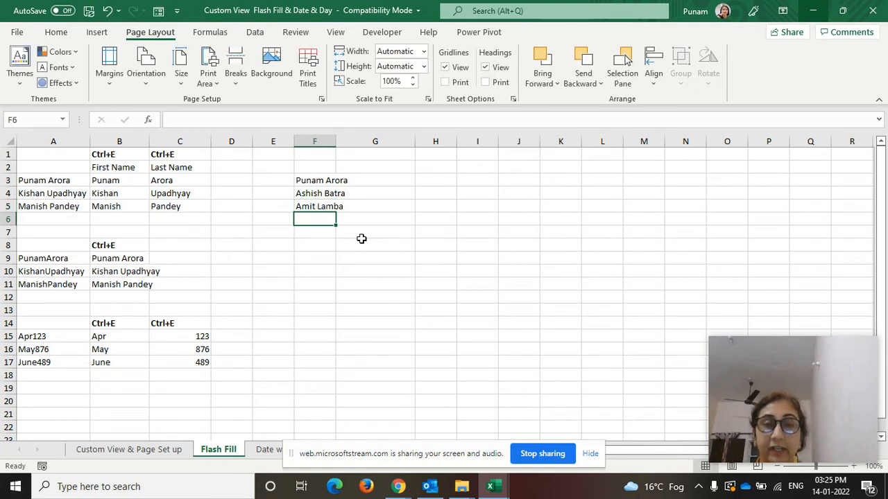
left_click_drag(337, 139, 376, 140)
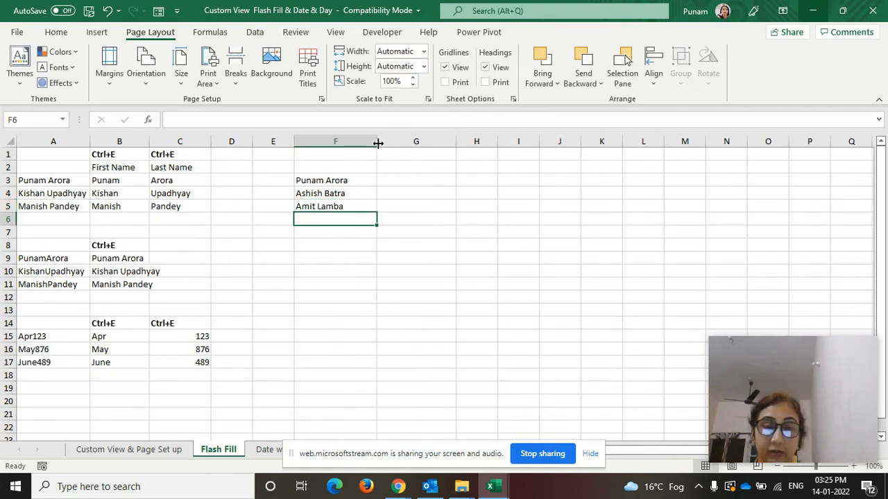
Split the full name in F3 as the pattern example, entering the first name in G3 and the last name in H3
left_click(355, 182)
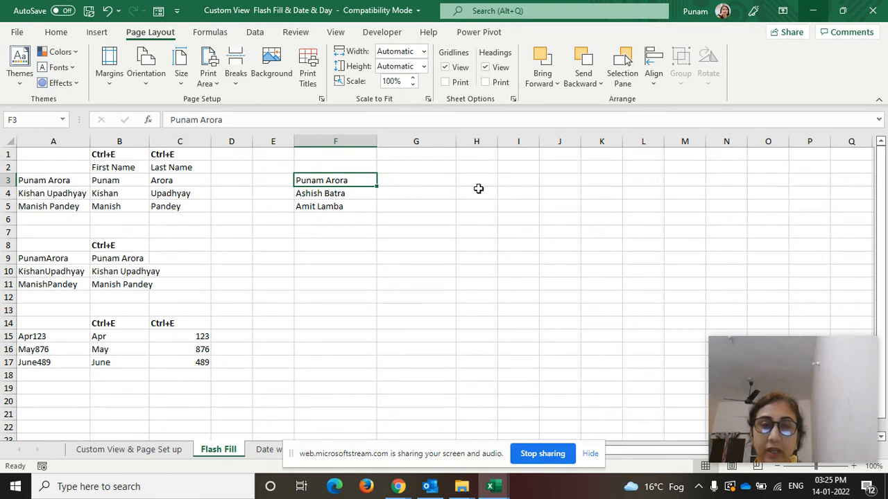
left_click(420, 181)
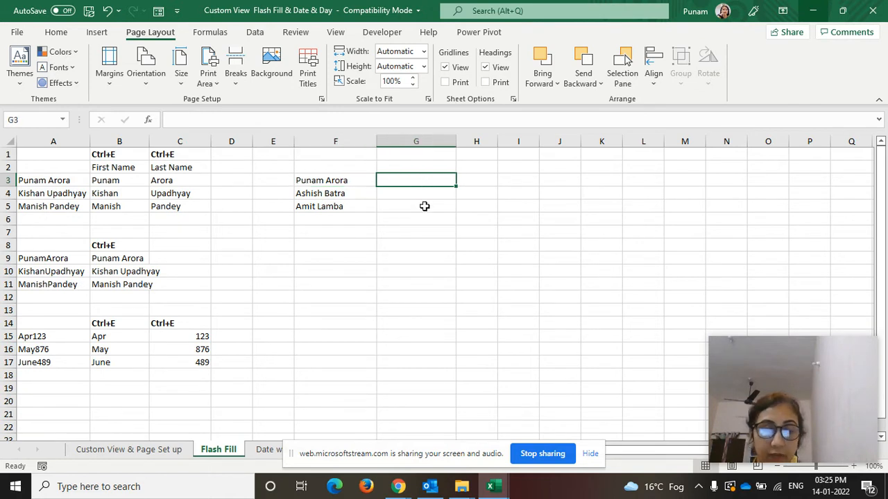
type("P")
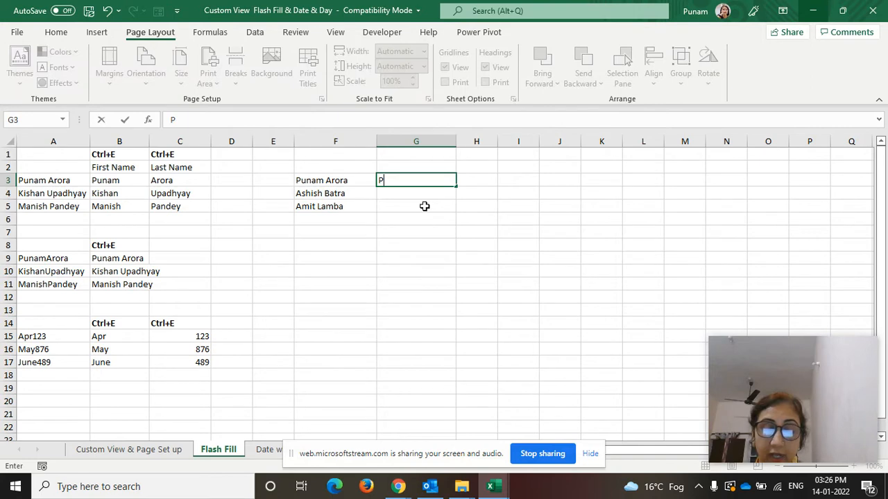
type("unam")
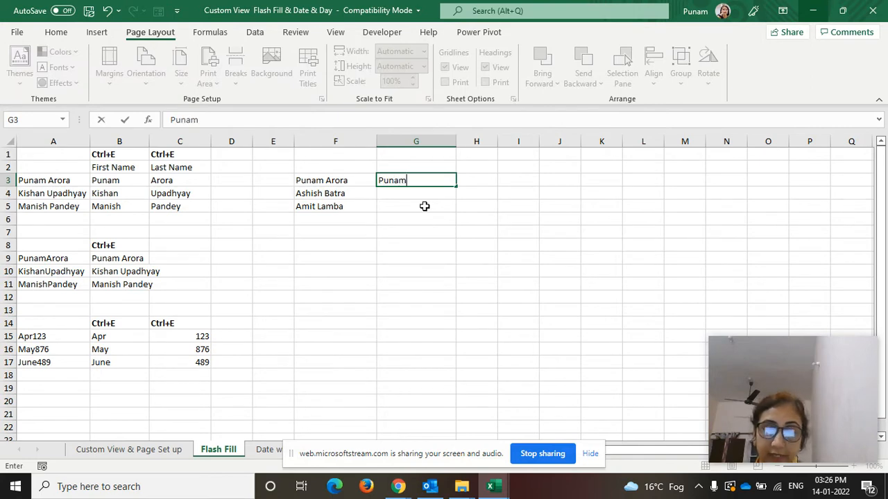
key("Tab")
type("Arora")
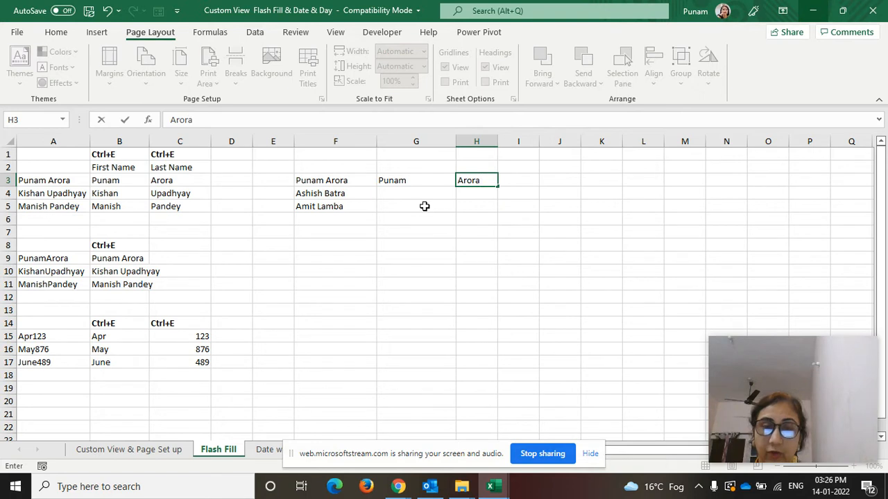
key("Return")
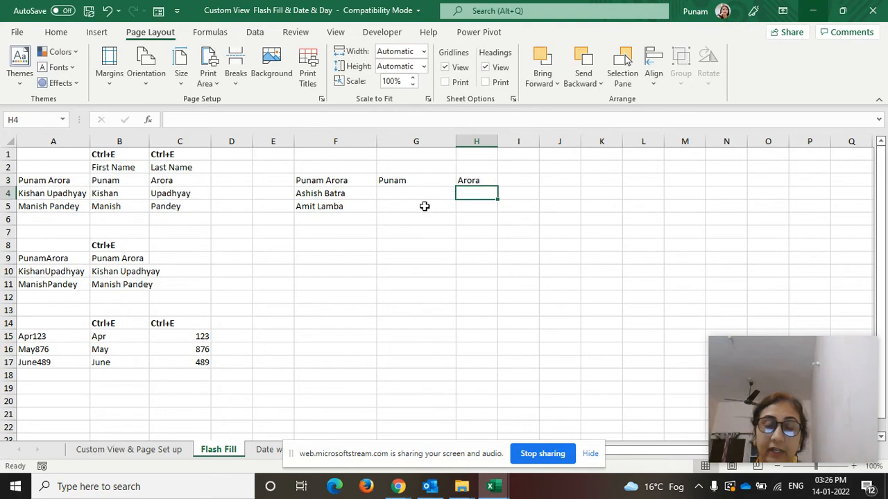
left_click(419, 183)
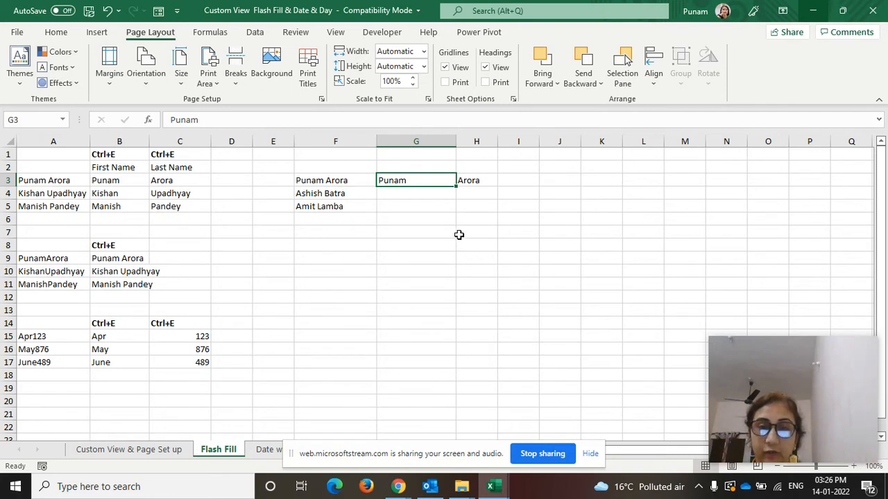
left_click(432, 205)
left_click(409, 180)
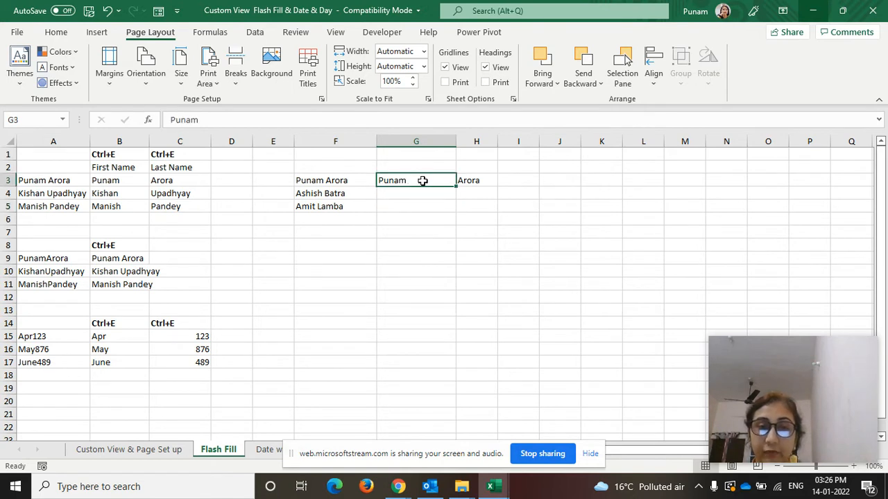
left_click_drag(427, 180, 469, 182)
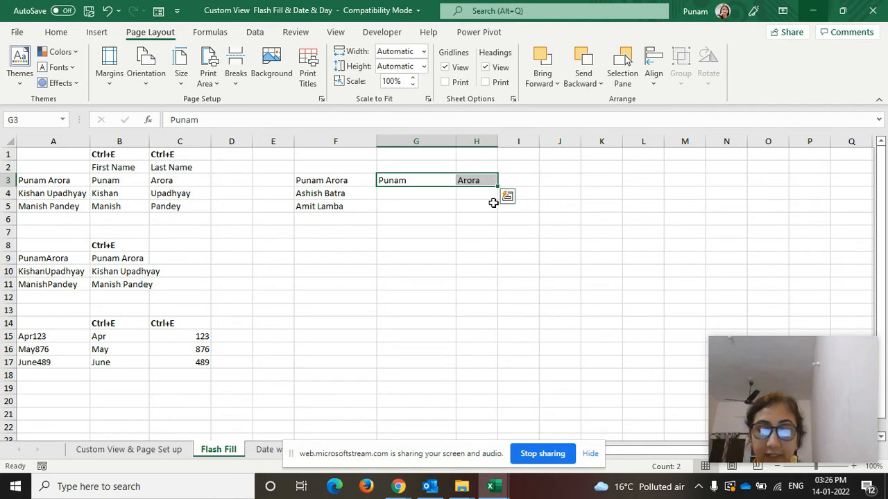
key("shift+Down")
key("shift+Down")
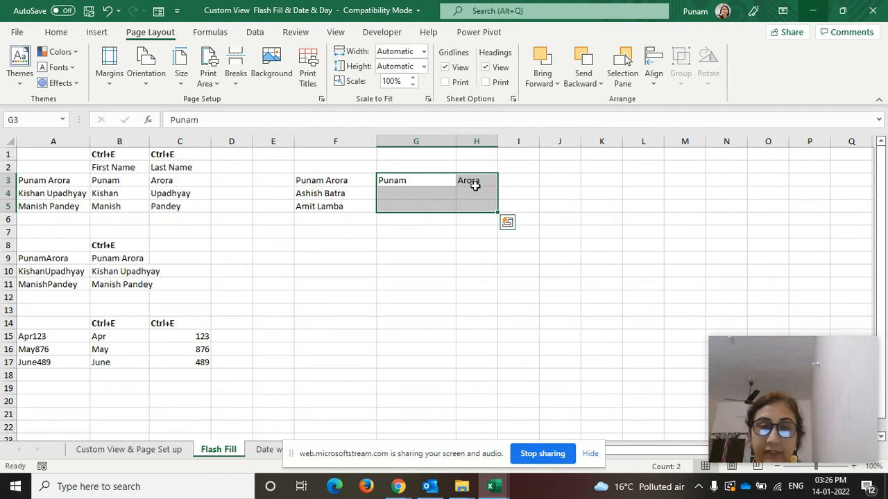
left_click_drag(426, 178, 476, 211)
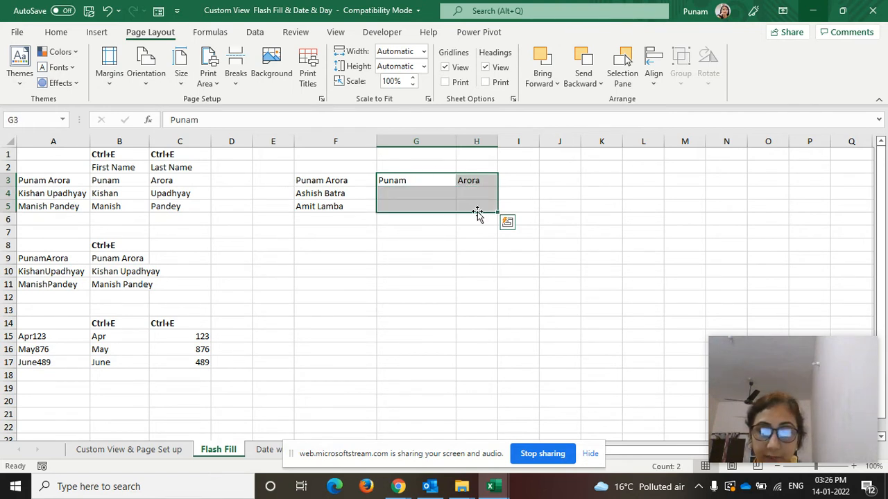
key("Up")
key("Down")
key("shift+Right")
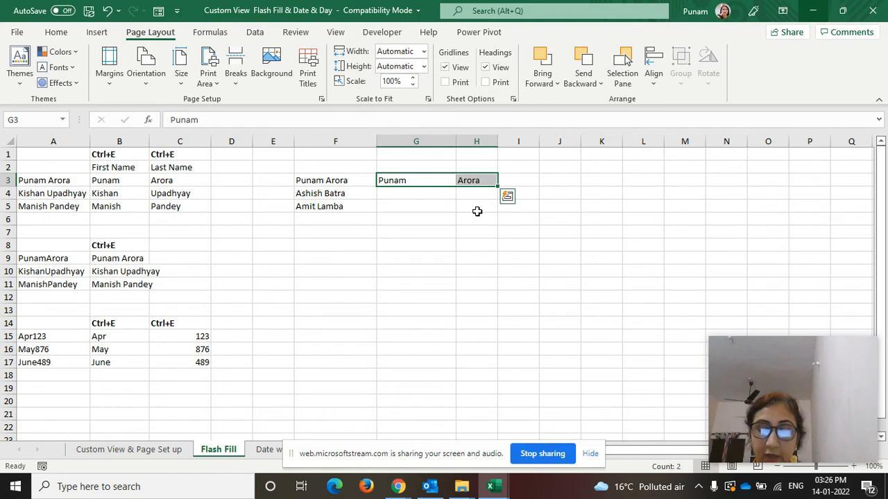
key("shift+Down")
key("shift+Down")
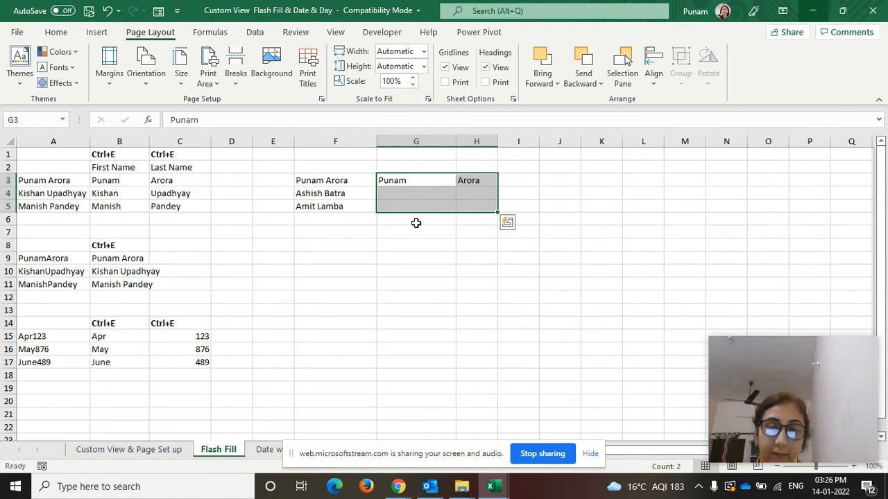
Flash Fill the first names in G3:G5 from the example in G3
left_click_drag(434, 179, 456, 190)
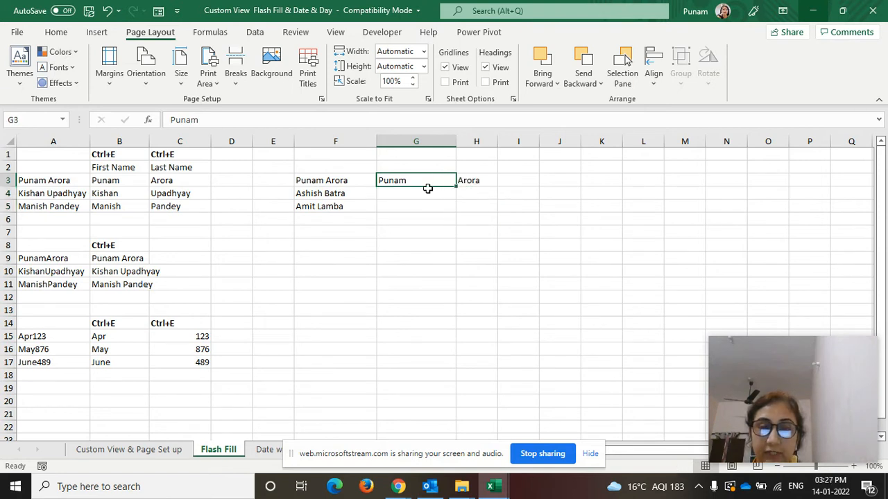
key("shift+Down")
key("shift+Down")
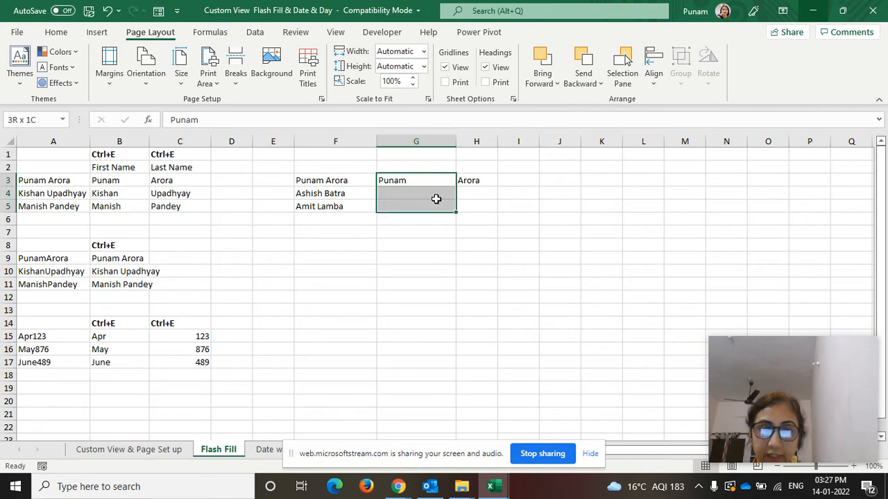
key("ctrl+e")
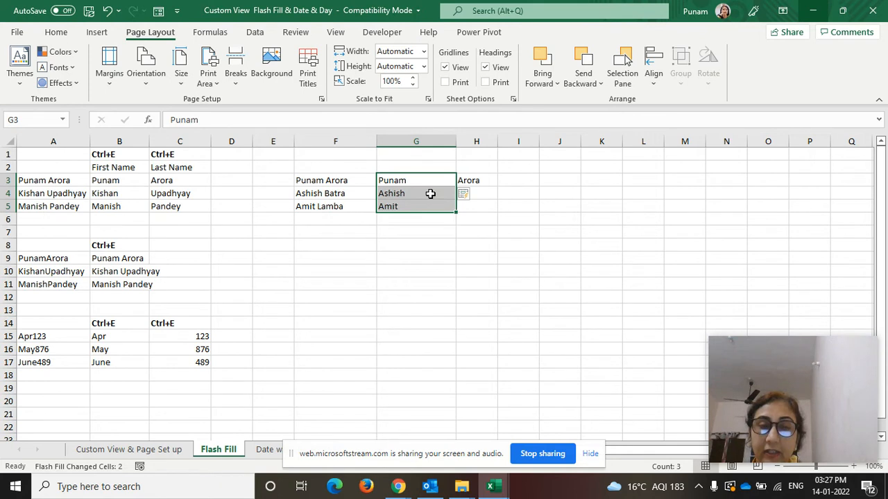
left_click(430, 194)
left_click(421, 178)
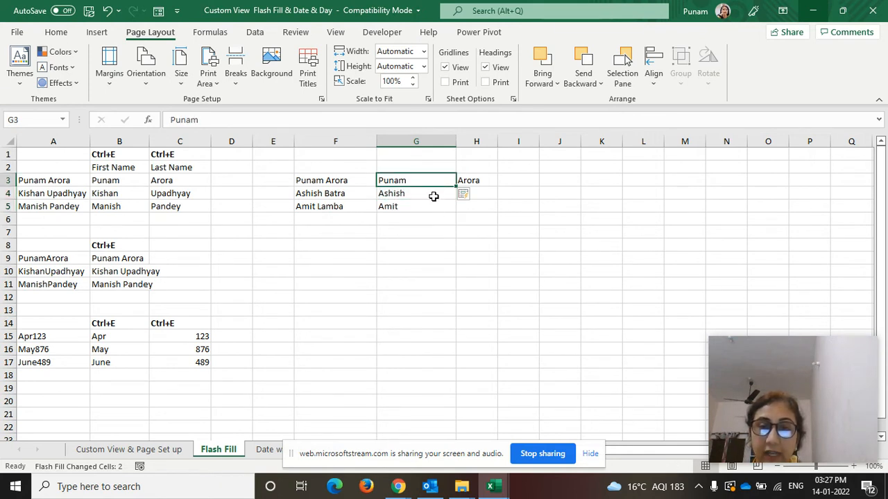
Flash Fill the last names in H3:H5 from the example in H3
left_click(480, 181)
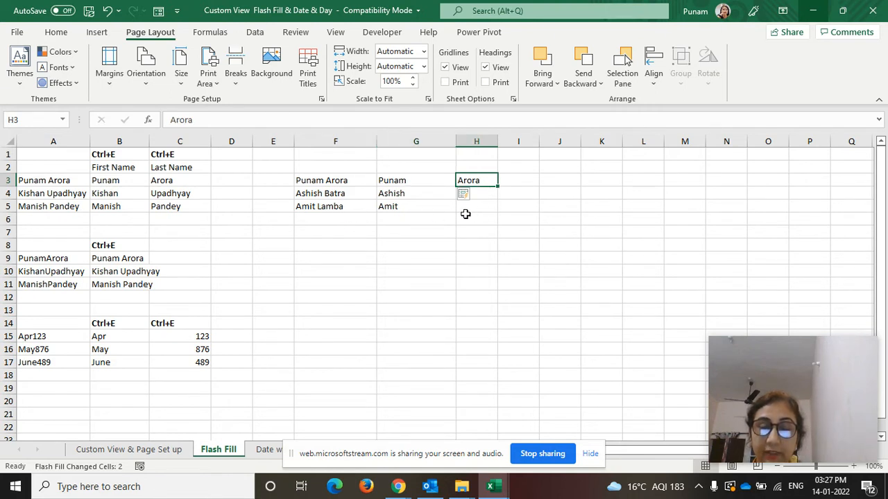
key("shift+Down")
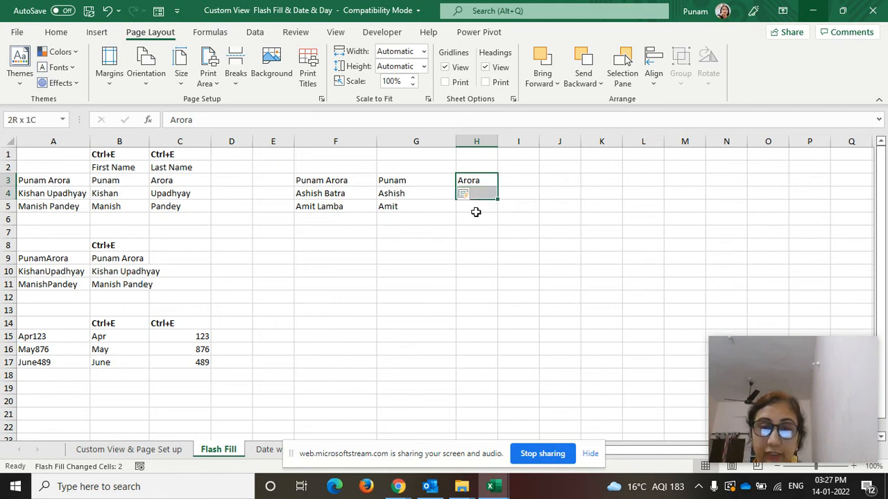
left_click_drag(475, 212, 478, 216)
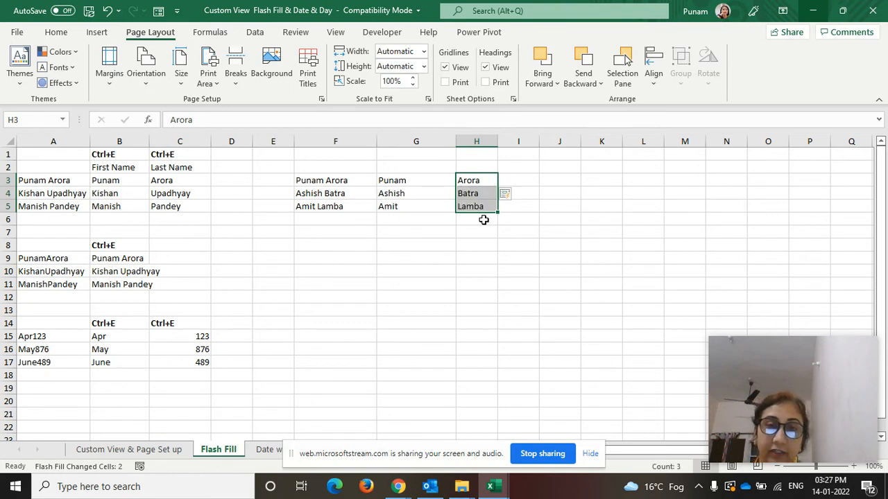
left_click(463, 192)
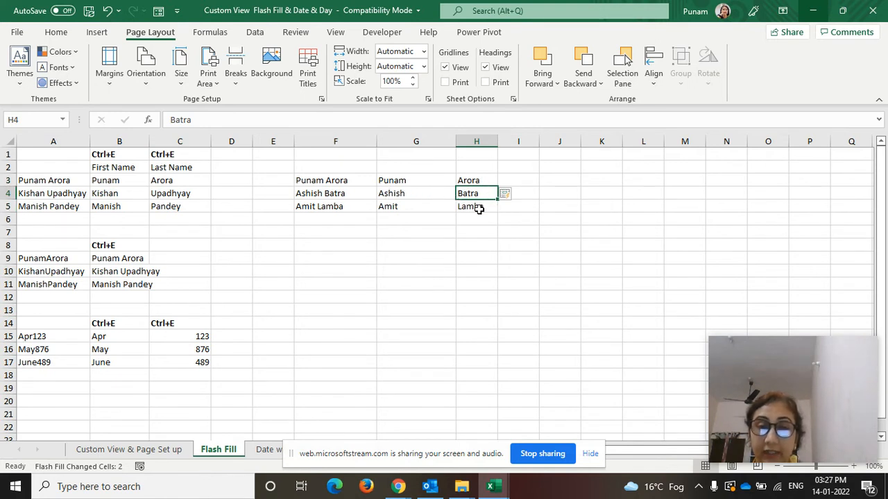
Add another full name in F6 below the existing list
left_click(338, 220)
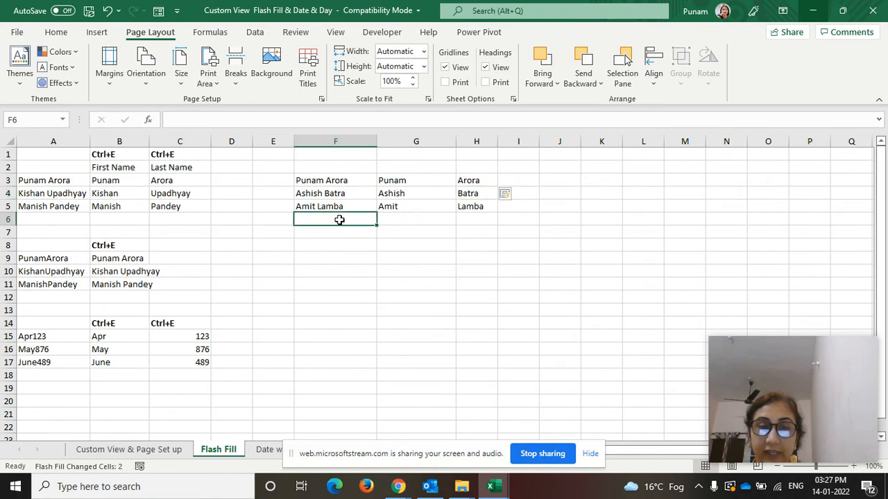
type("Punee")
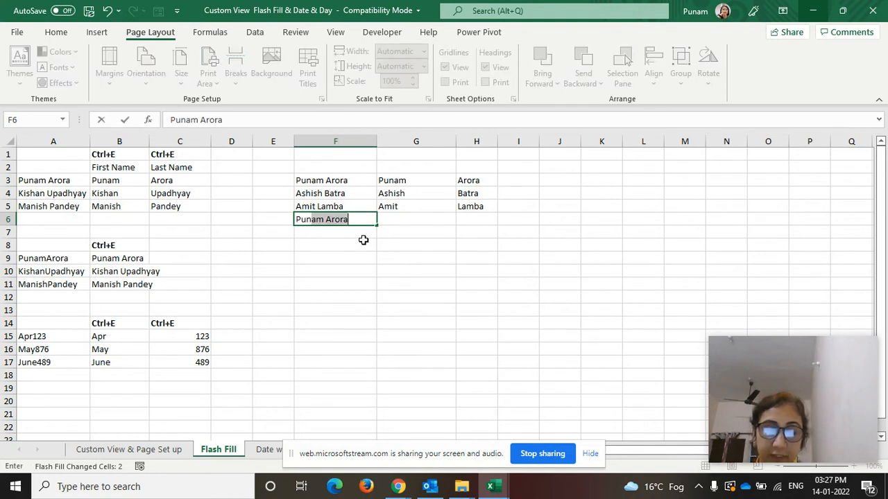
type("ta")
key("Tab")
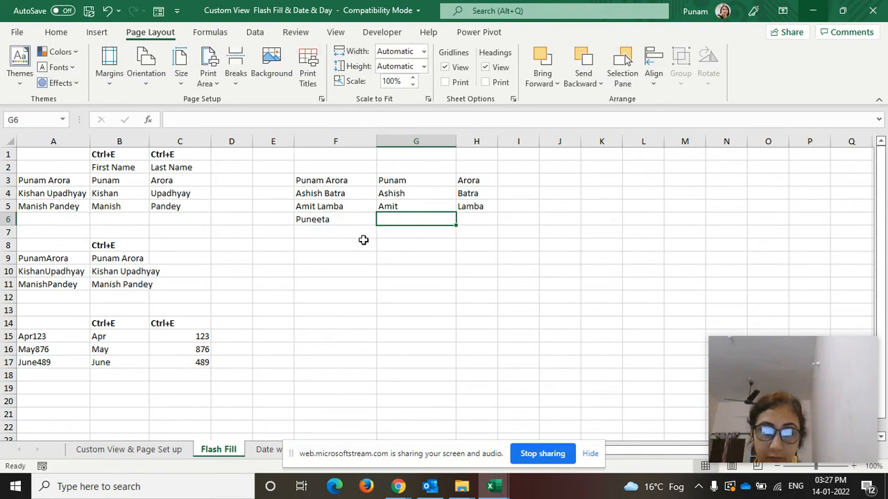
key("Left")
key("F2")
type("M")
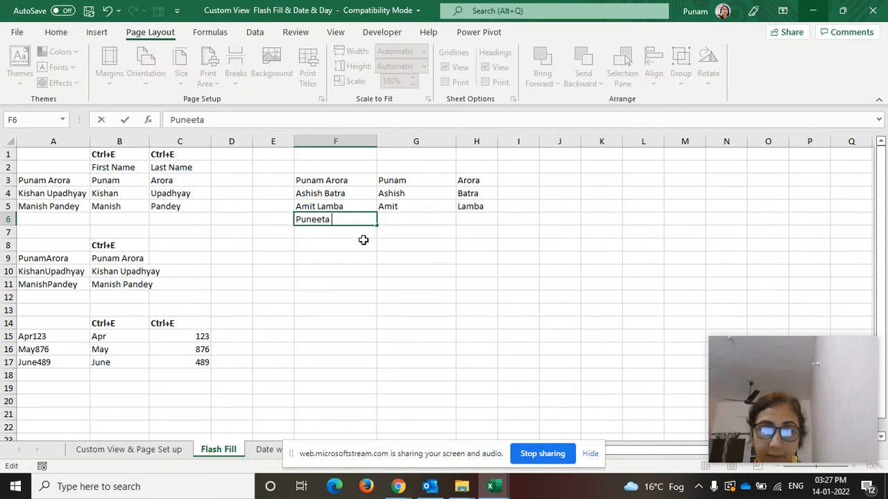
type("angal")
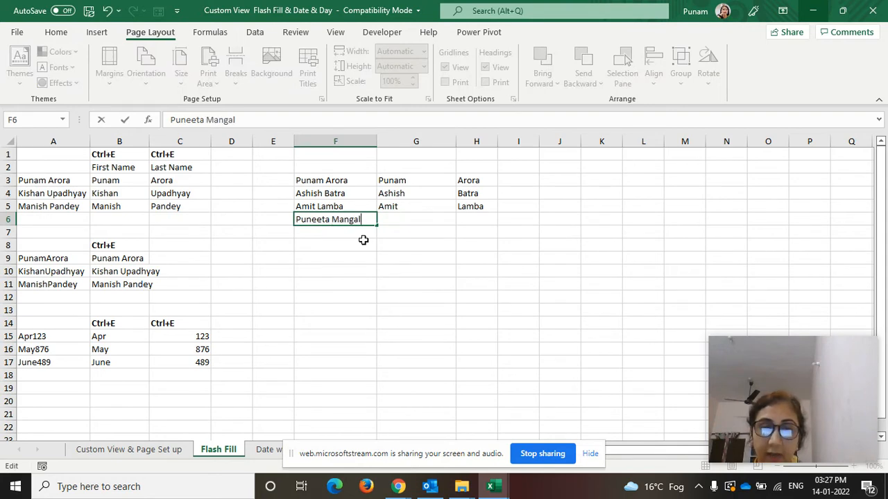
key("Return")
Flash Fill the first name in G6 and the last name in H6 from the rows above
left_click(405, 203)
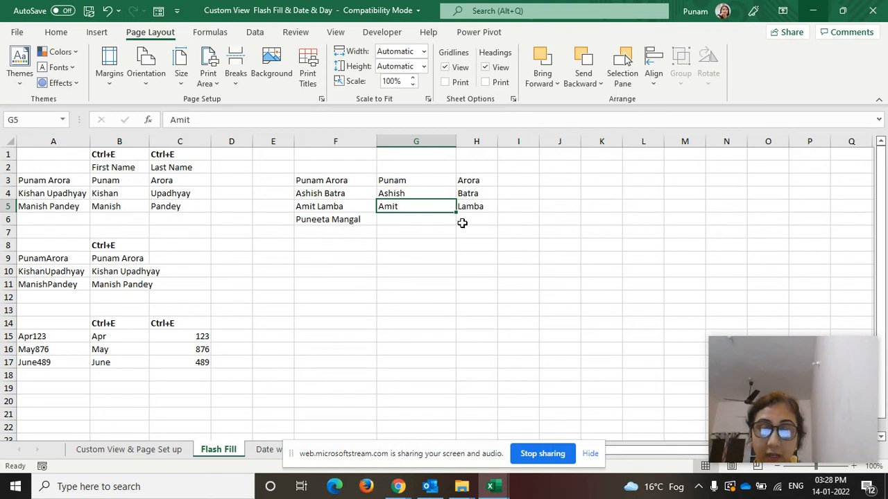
key("shift+Right")
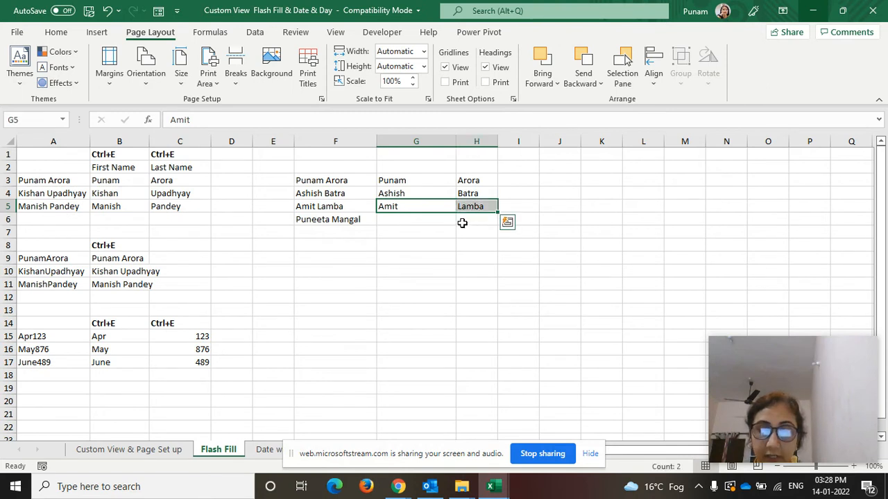
key("Left")
key("Down")
key("Up")
key("Right")
key("Down")
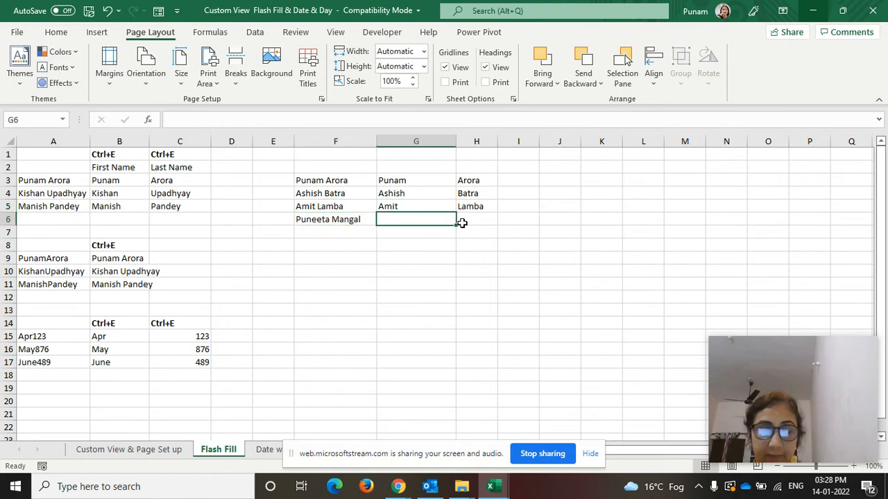
key("ctrl+e")
key("Right")
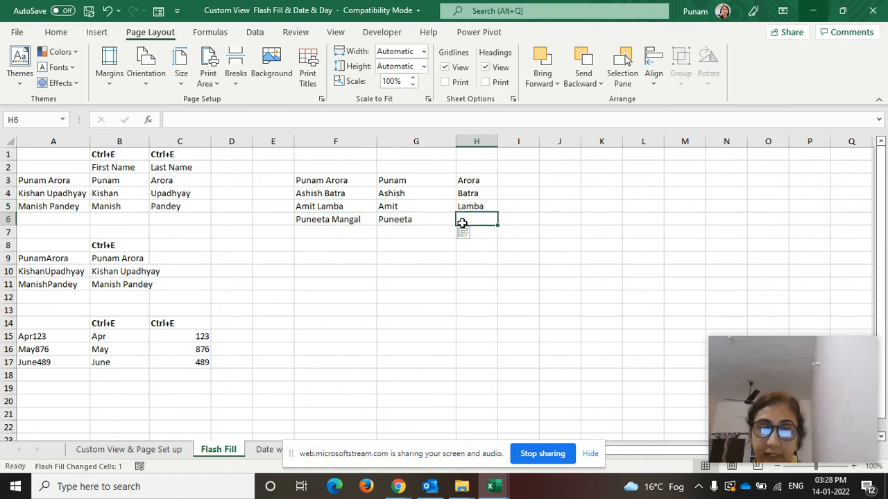
key("ctrl+e")
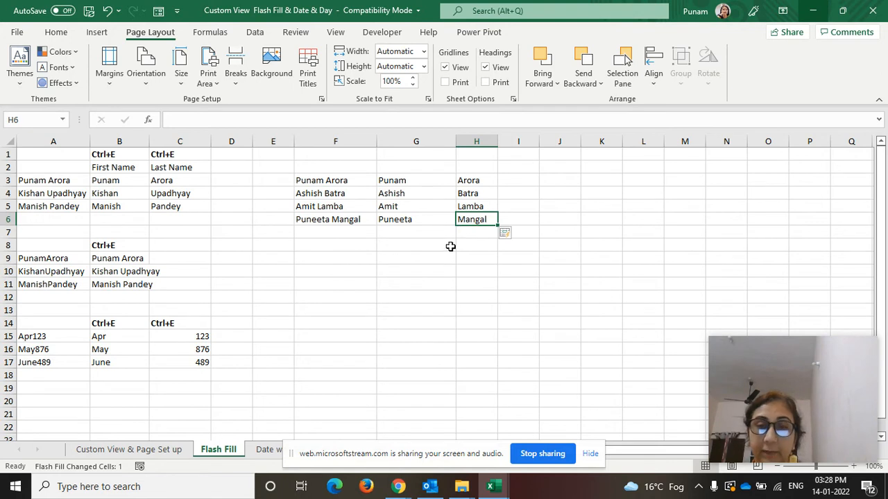
left_click(438, 248)
left_click(373, 193)
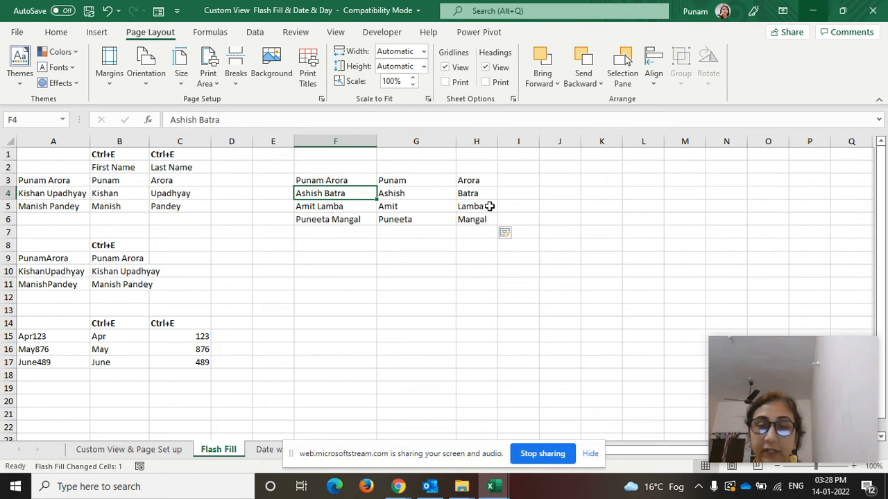
left_click(314, 259)
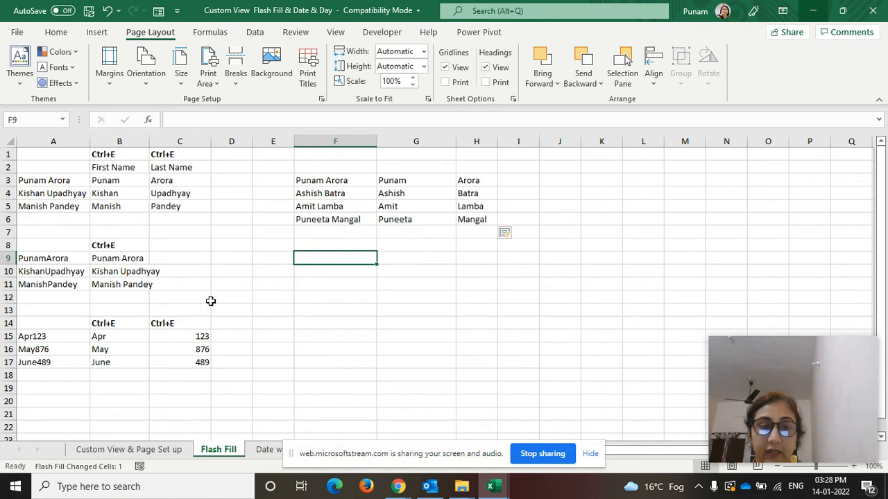
Clear the spaced full names in B9:B11 beside the joined names
left_click(46, 259)
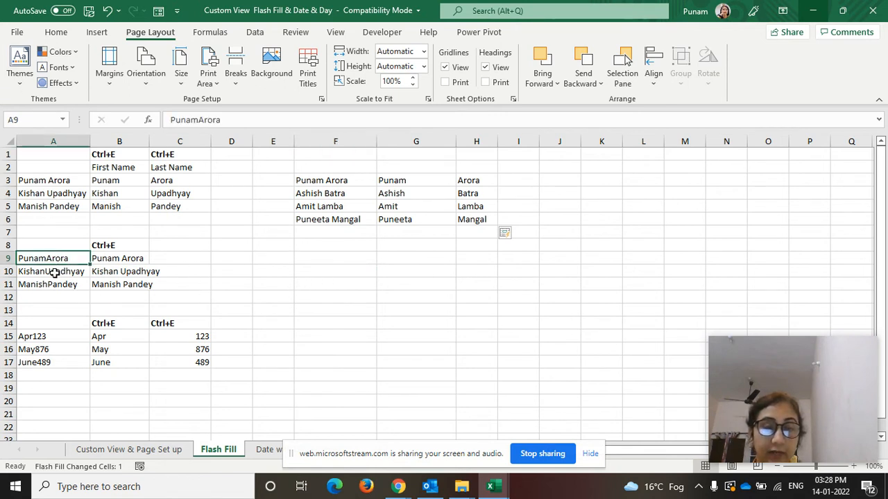
left_click_drag(112, 261, 114, 283)
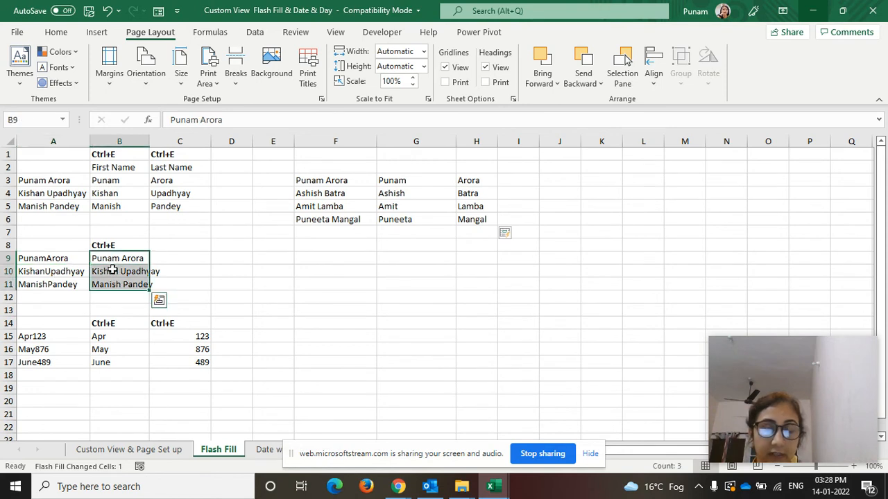
key("Delete")
Enter the joined name from A9 into B9 with a space between first and last name as the pattern example
left_click(50, 262)
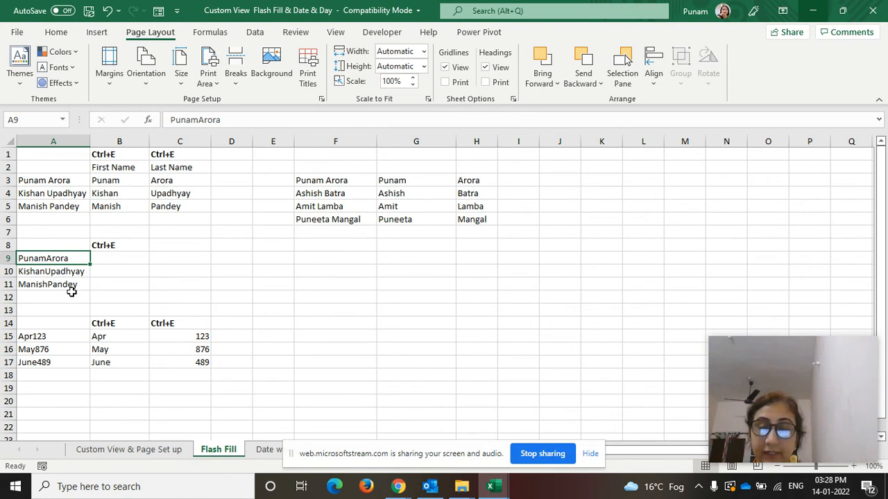
left_click(105, 259)
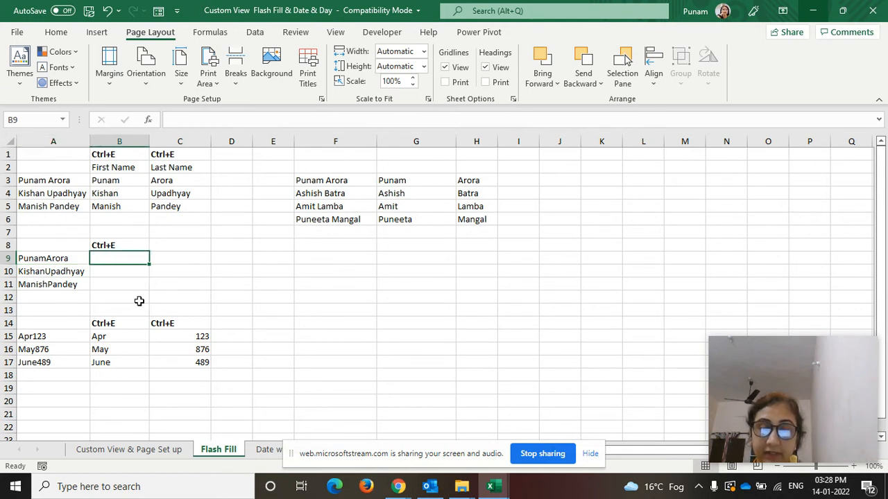
type("P")
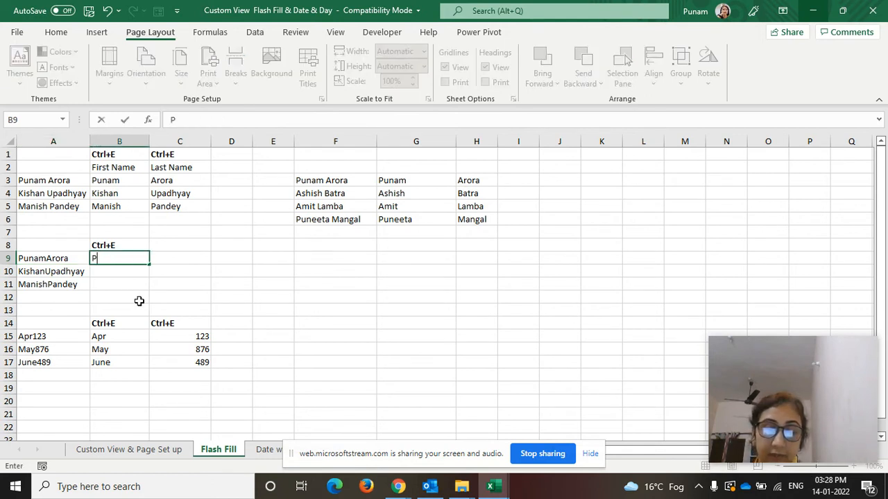
type("unam Arora")
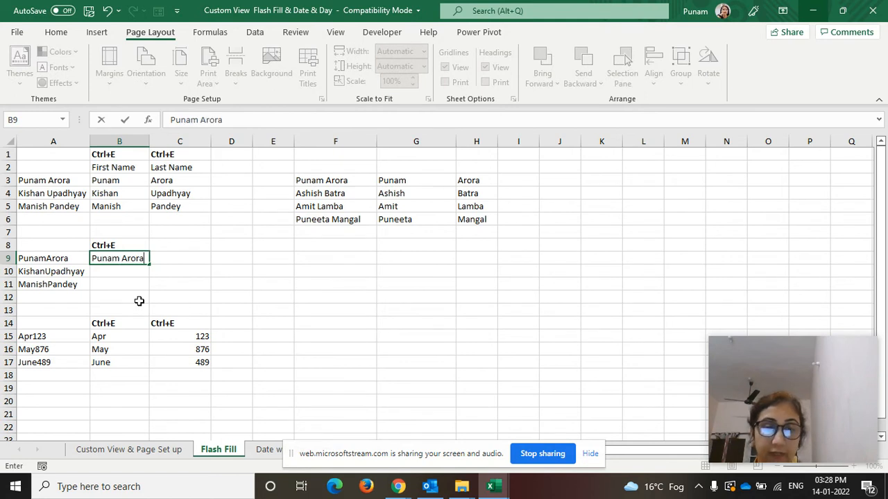
key("Return")
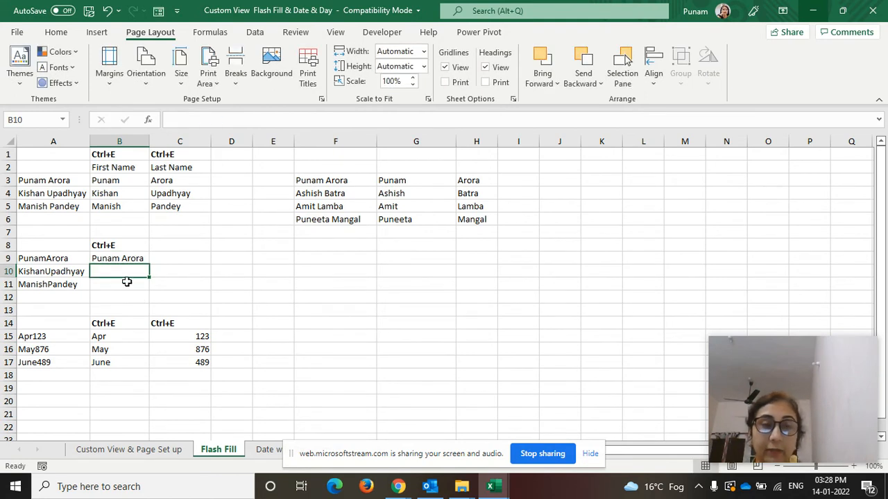
Flash Fill the spaced full names in B9:B11 from the example in B9
left_click(118, 260)
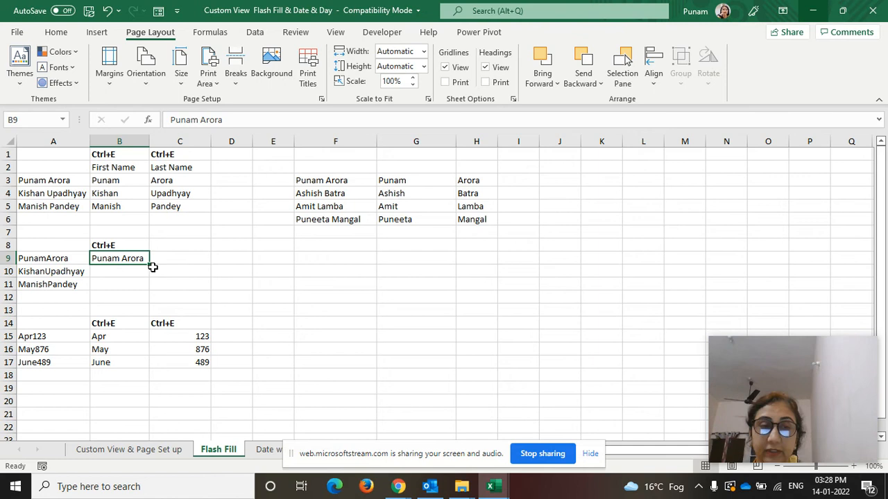
left_click_drag(153, 276, 153, 276)
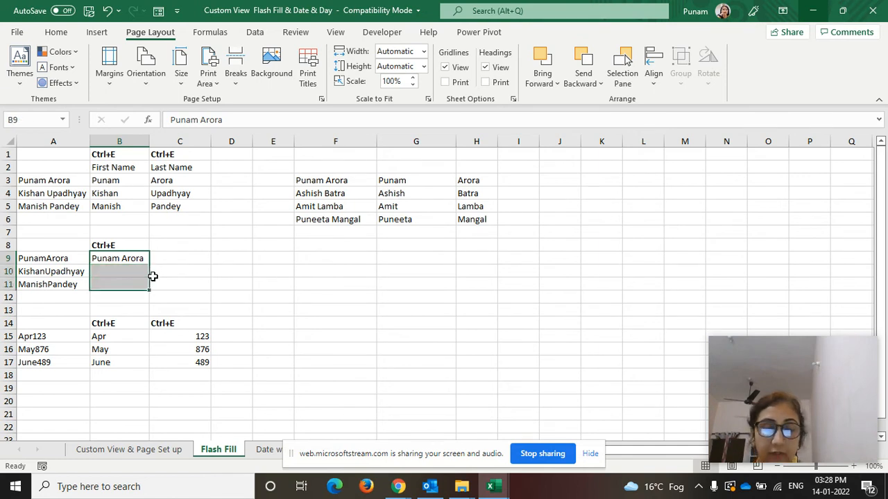
key("ctrl+e")
left_click(142, 296)
left_click(109, 274)
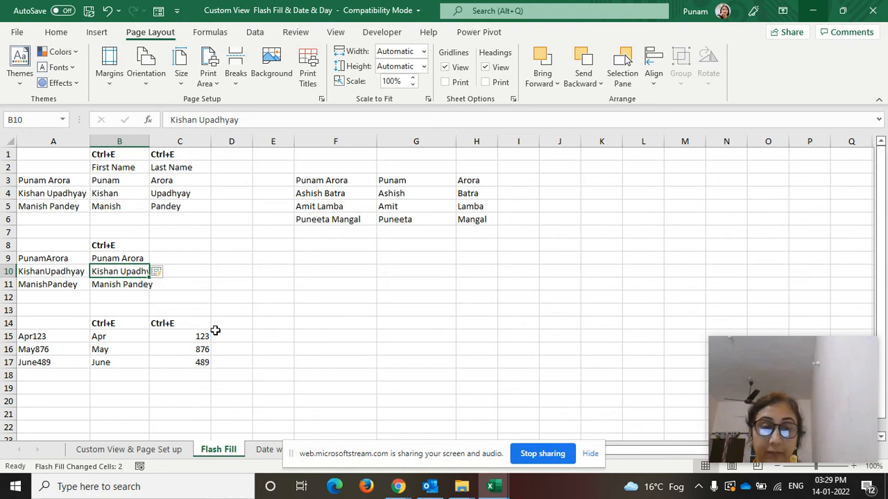
Clear the separated months and numbers in B15:C17
left_click_drag(102, 337, 201, 360)
key("Delete")
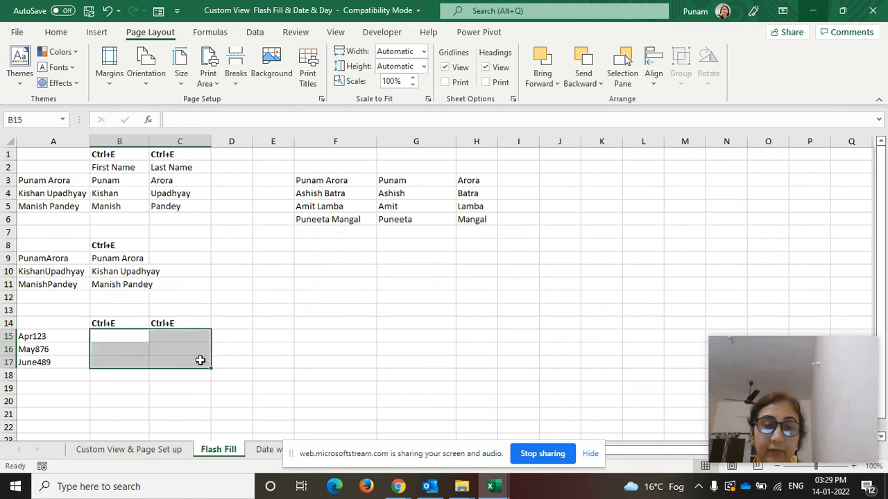
left_click(120, 340)
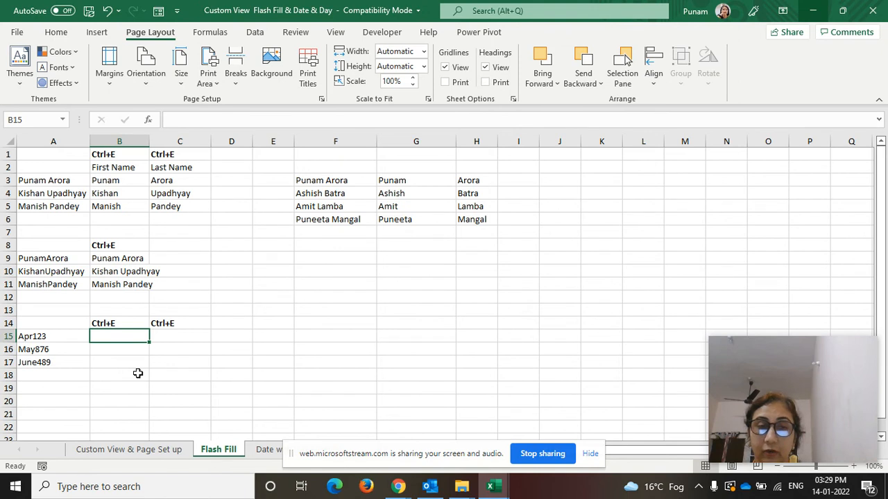
Try replacing the entry in A15 with an April month-and-year date, and undo the edit
left_click(54, 339)
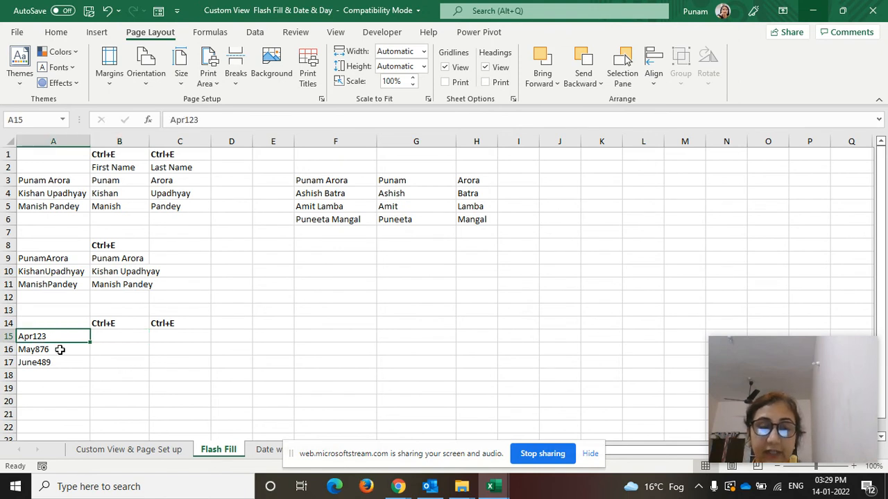
key("F2")
key("BackSpace")
key("BackSpace")
key("BackSpace")
type("/2008")
key("Return")
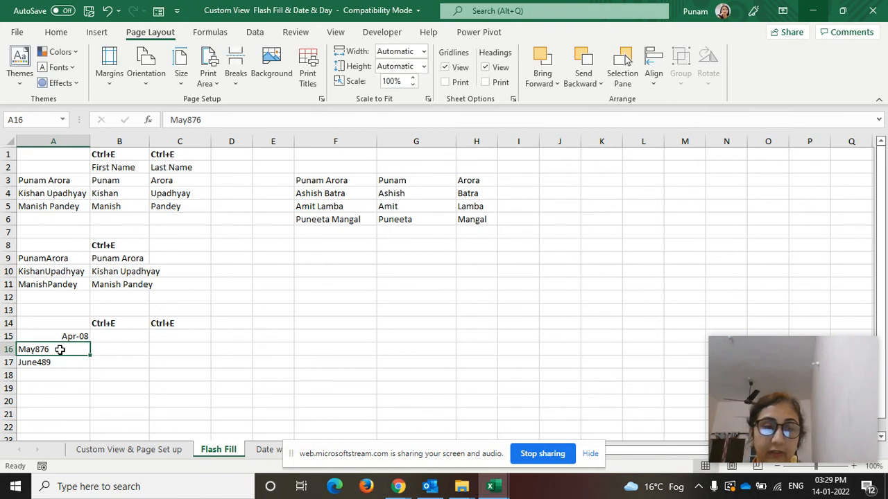
left_click(73, 336)
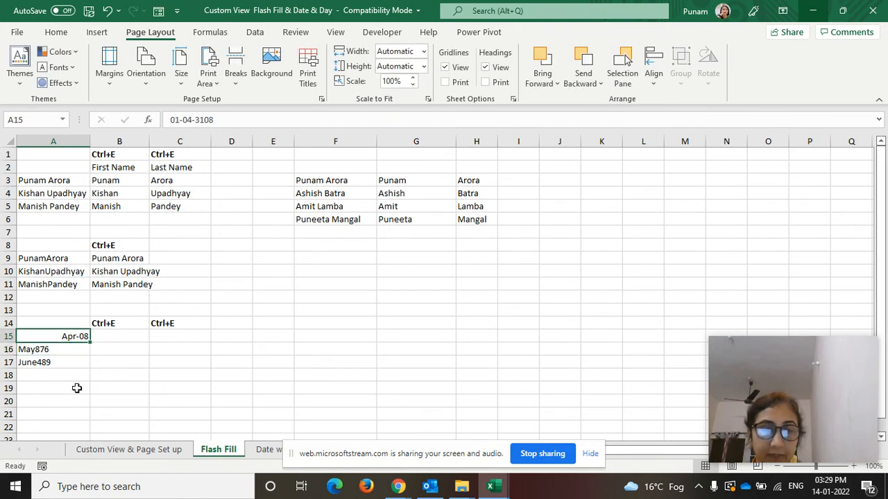
key("ctrl+z")
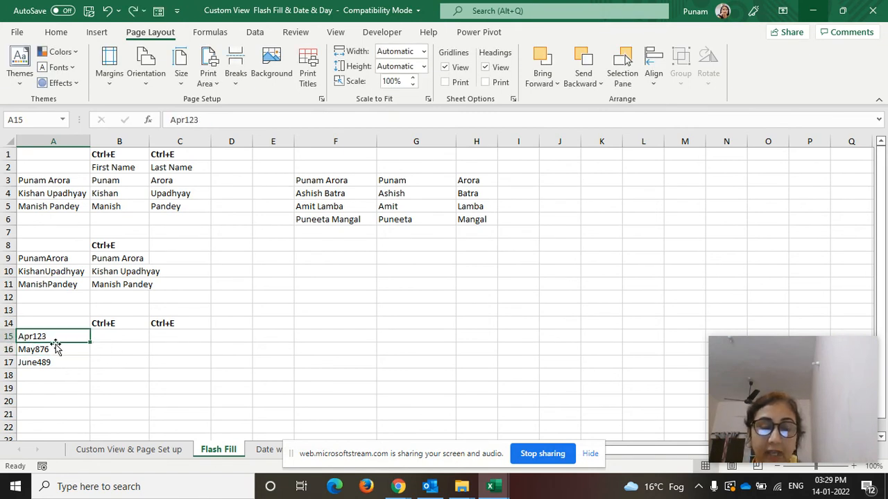
Split Apr123 as the pattern example, entering Apr in B15 and 123 in C15
left_click(108, 335)
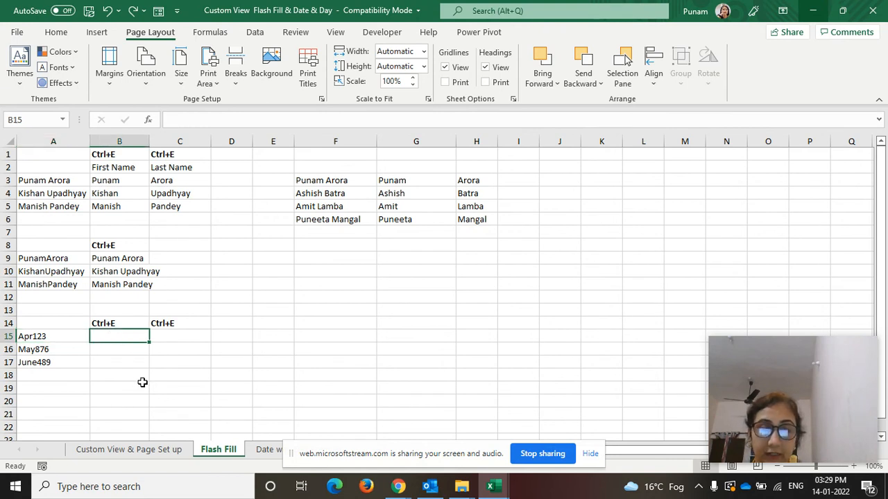
type("Apr")
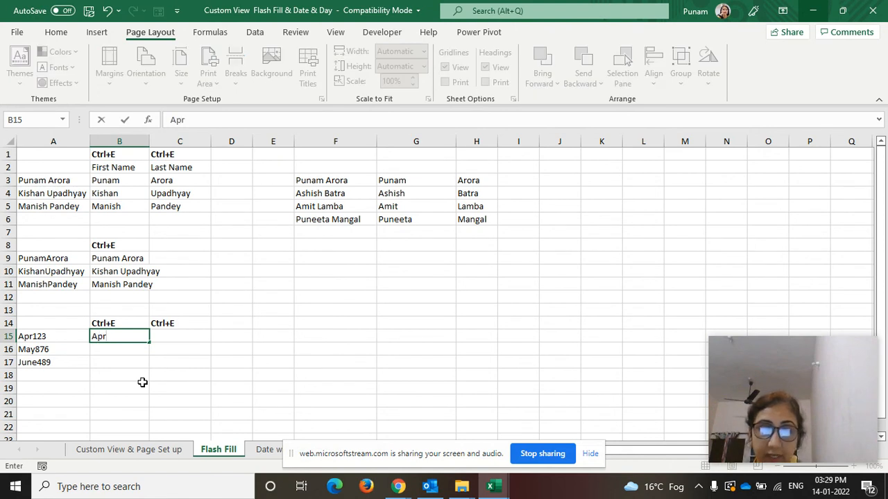
key("Tab")
type("123")
key("Return")
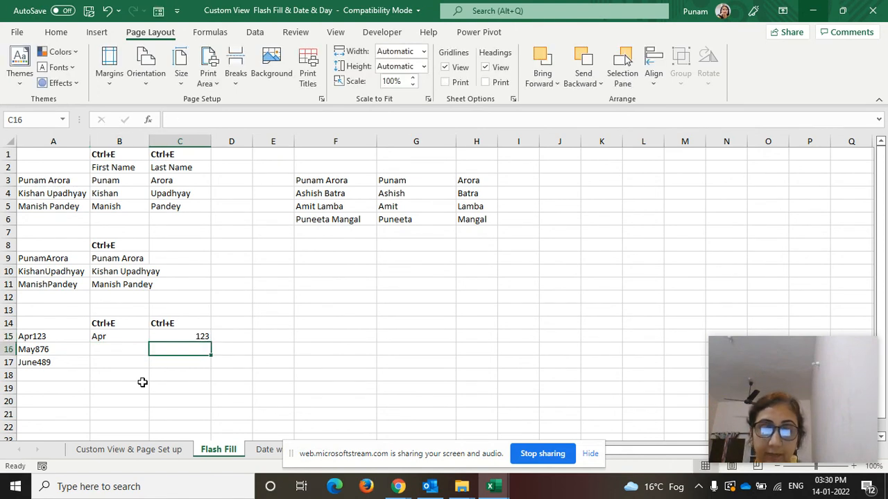
key("Up")
key("Left")
key("shift+Right")
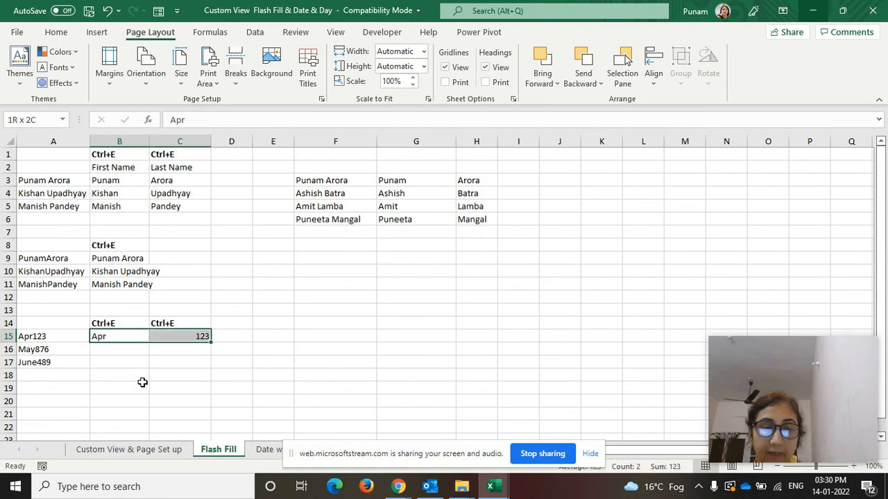
key("shift+Down")
key("shift+Down")
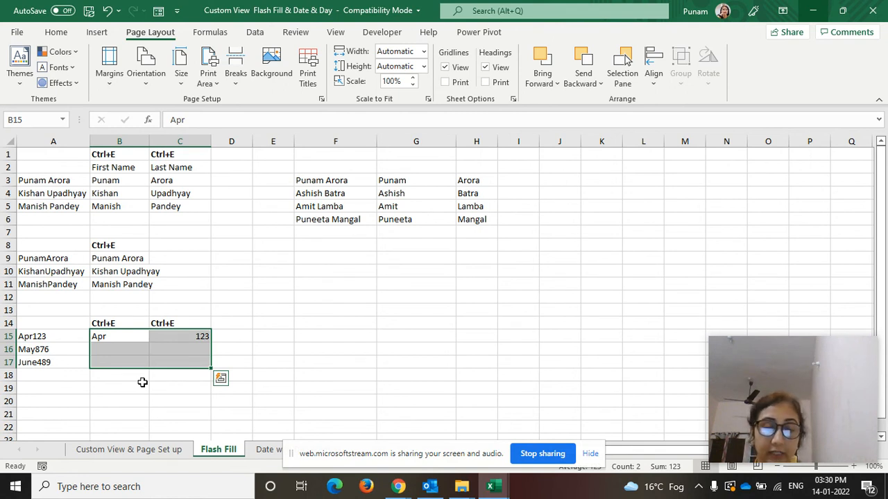
Flash Fill the month names in B15:B17 from the example in B15
left_click(122, 337)
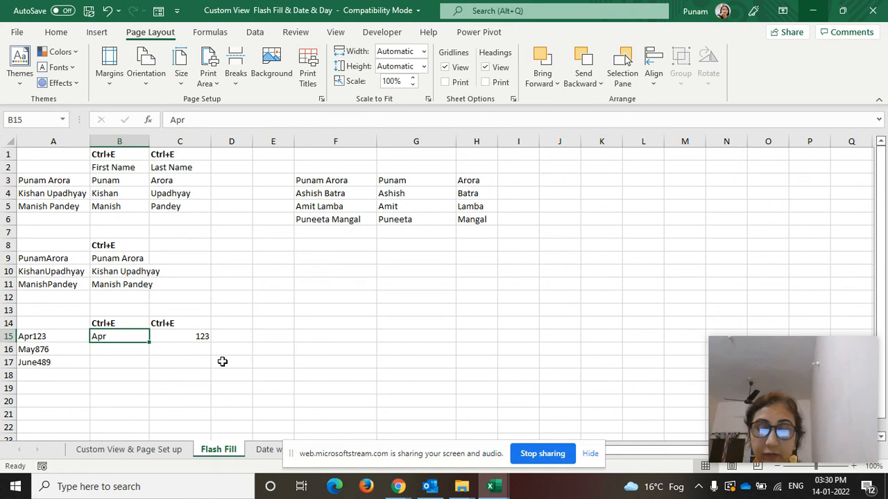
key("shift+Down")
key("shift+Down")
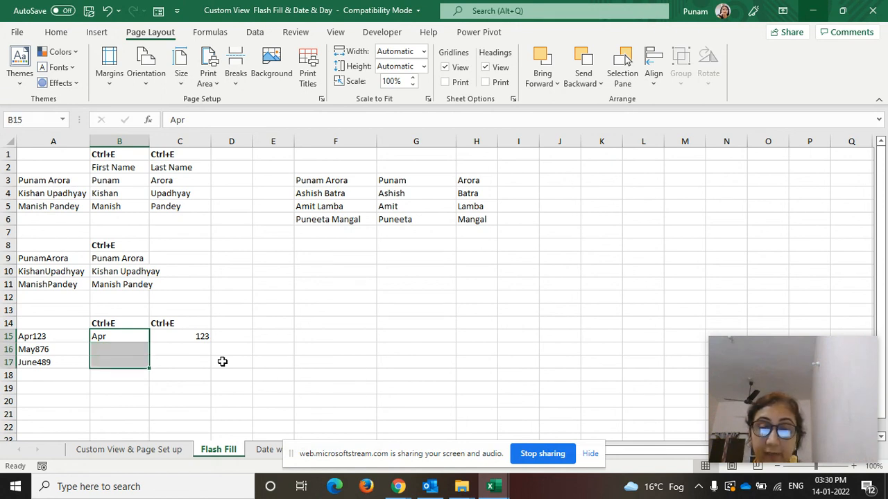
key("ctrl+e")
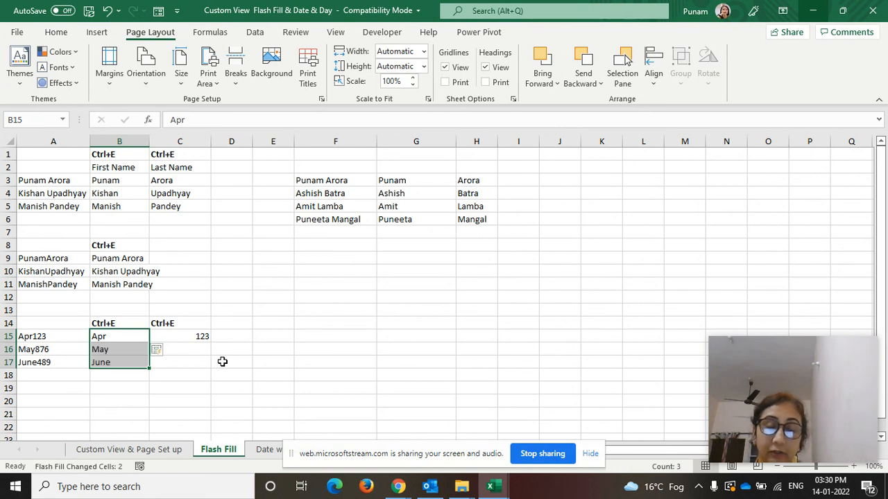
Flash Fill the numbers in C15:C17 from the example in C15
key("Right")
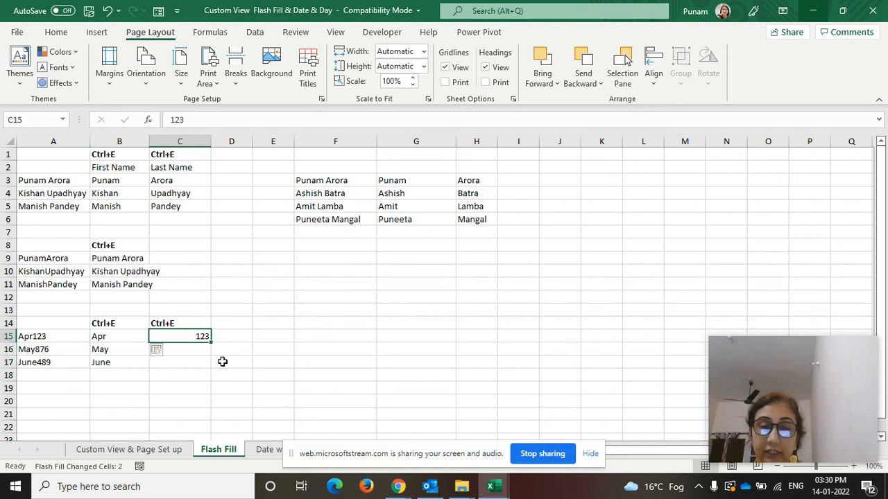
key("shift+Down")
key("shift+Down")
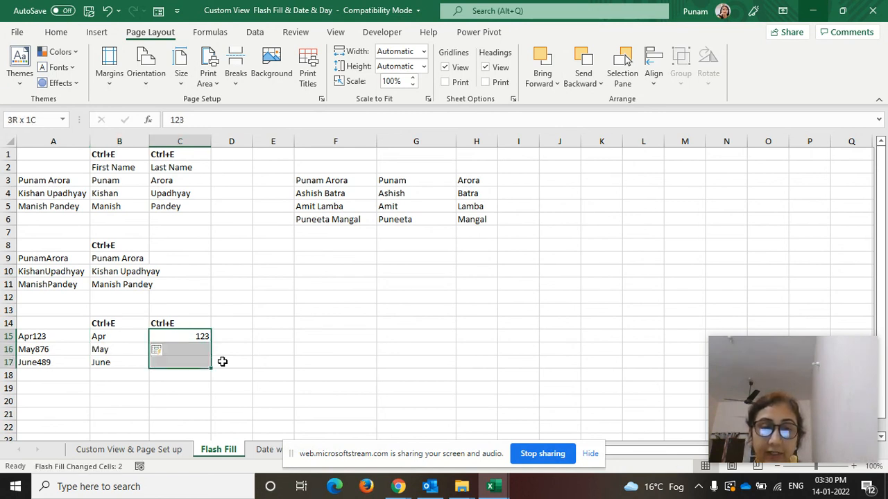
key("ctrl+e")
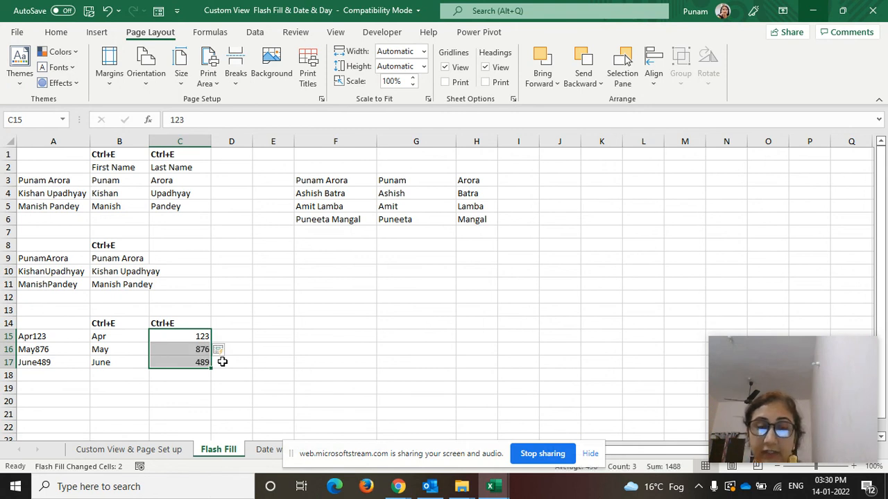
key("Return")
left_click(109, 337)
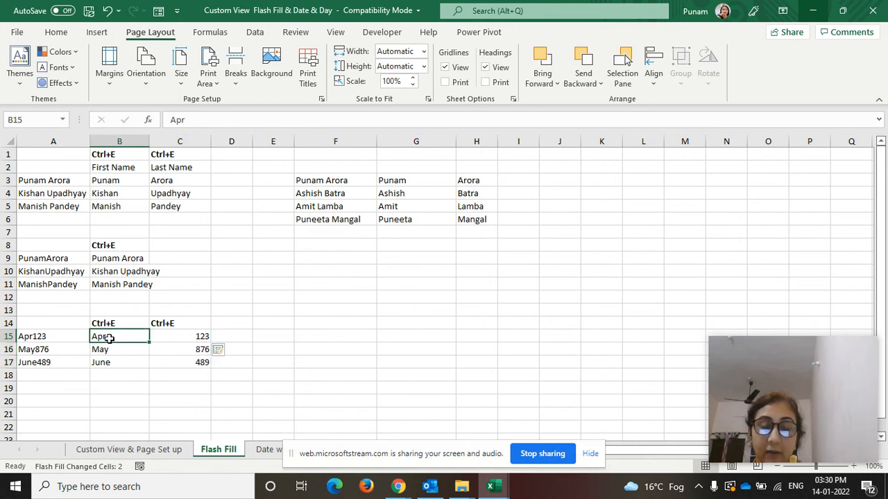